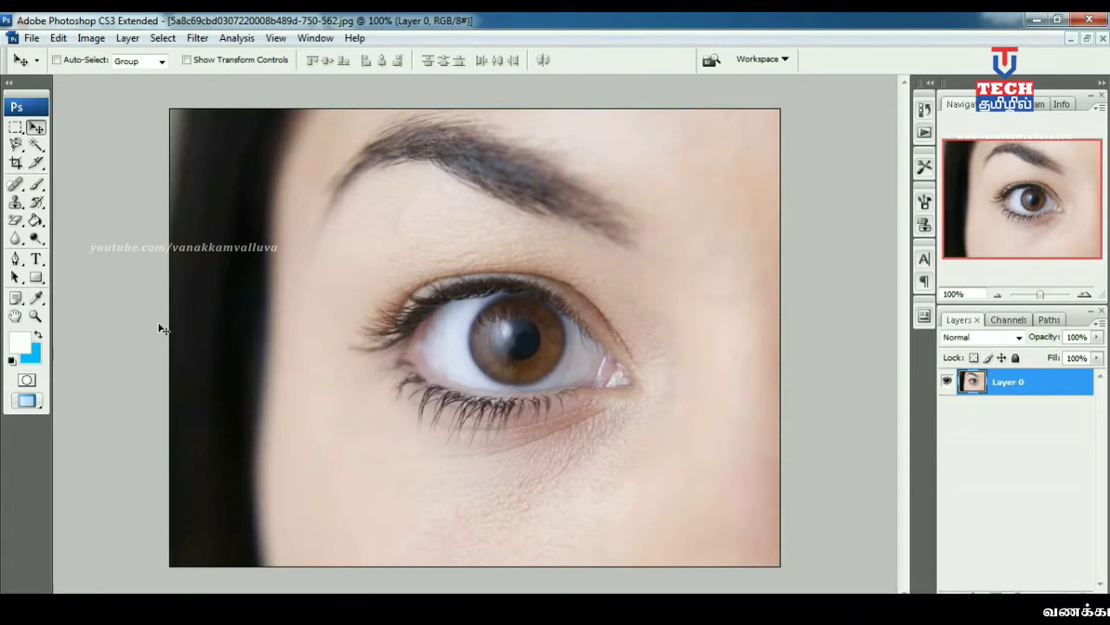
Swap the foreground and background colours and confirm the blue 00b4ff as the foreground colour.
left_click(37, 334)
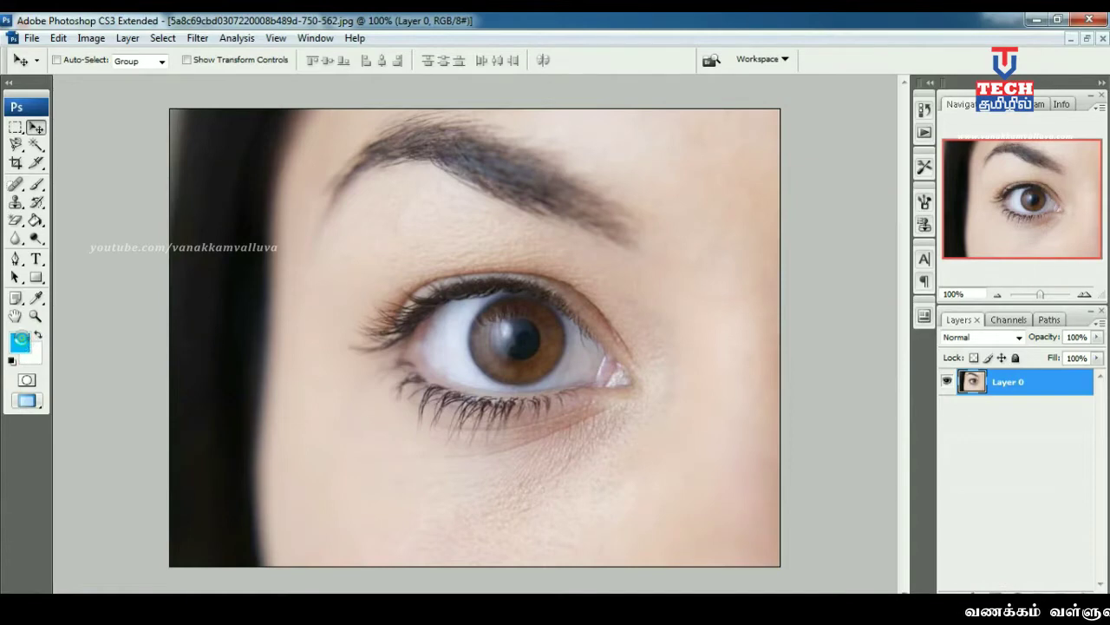
left_click(19, 342)
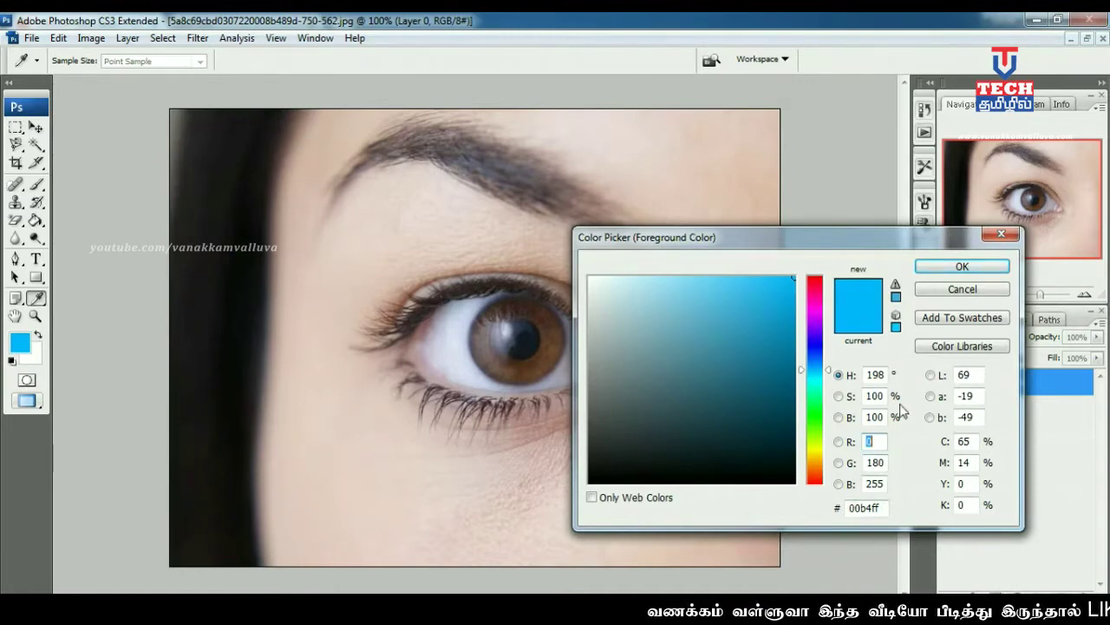
left_click(936, 270)
key("v")
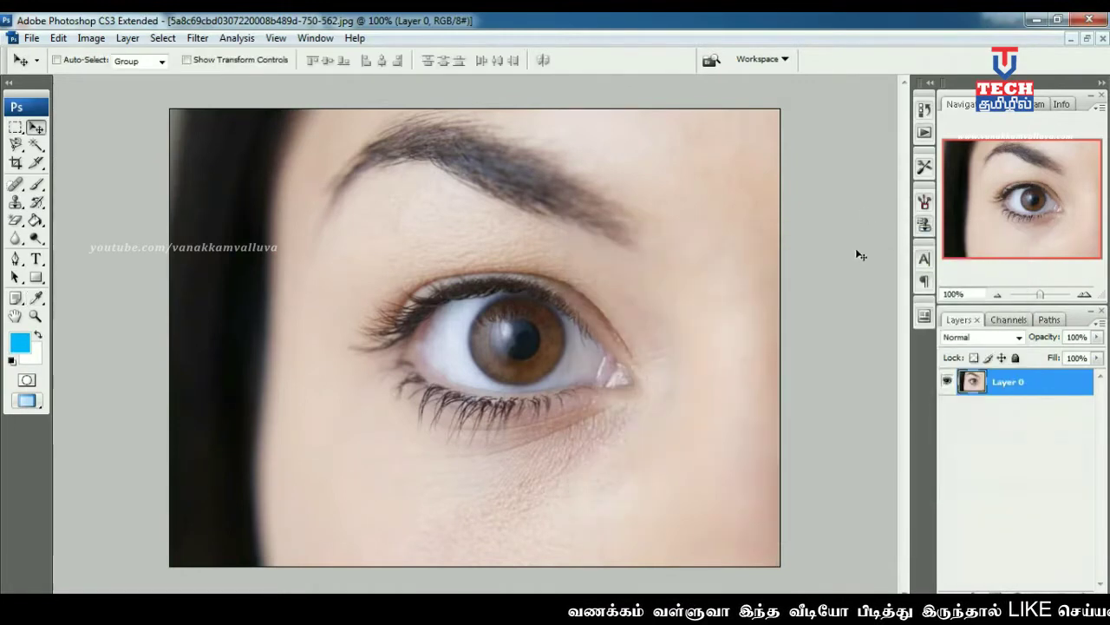
Paint the iris blue around the pupil with a 30 px brush on a new layer and set the layer's blend mode to Overlay.
left_click(1069, 591)
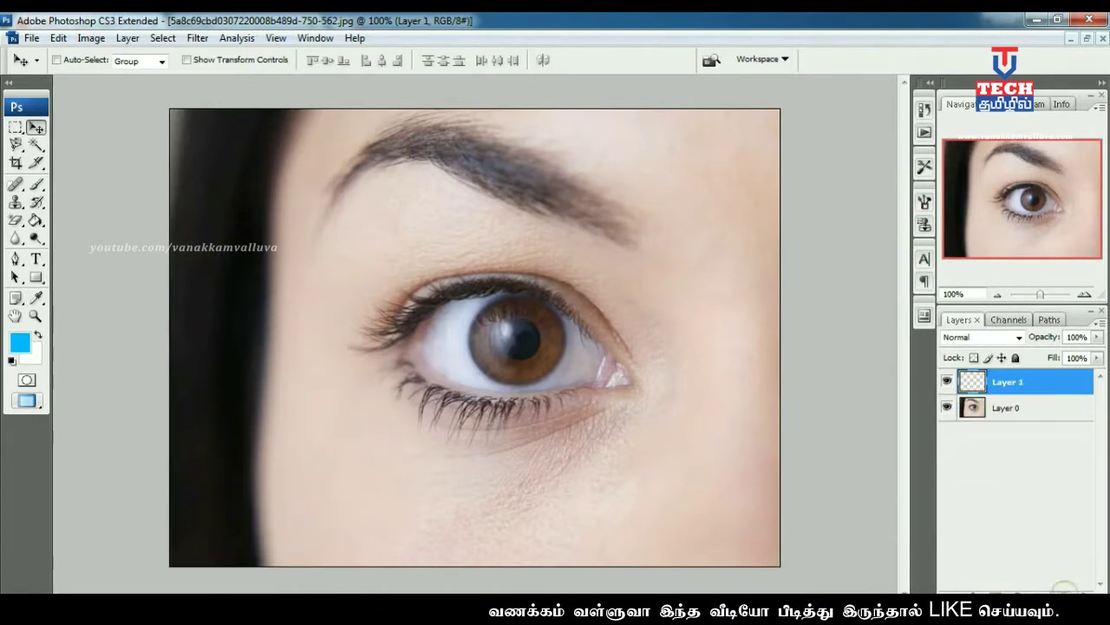
left_click(38, 187)
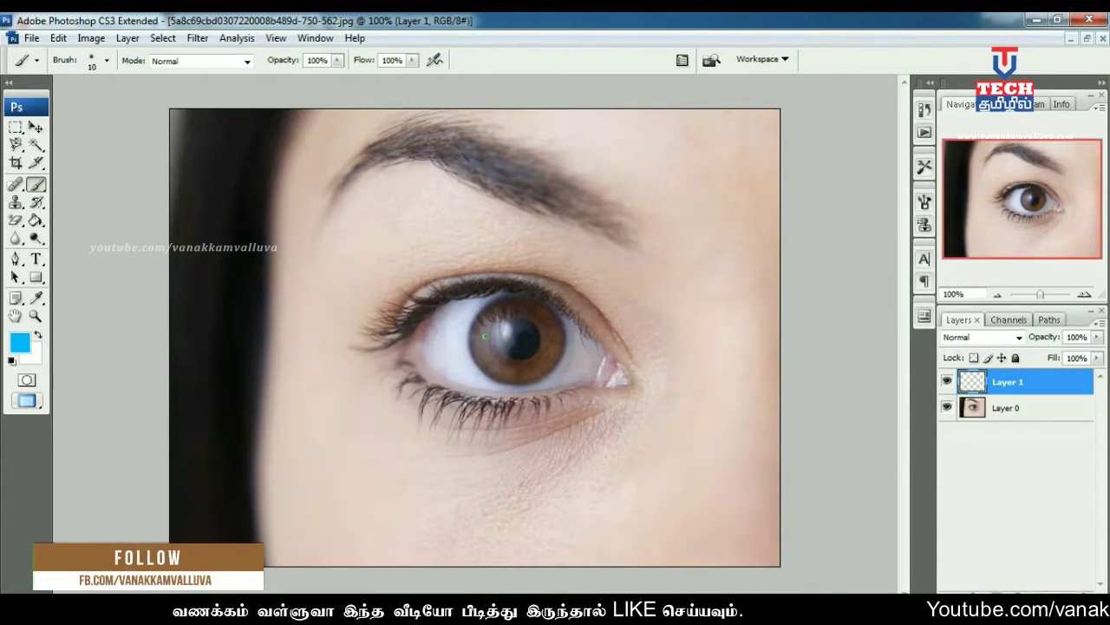
key("bracketright")
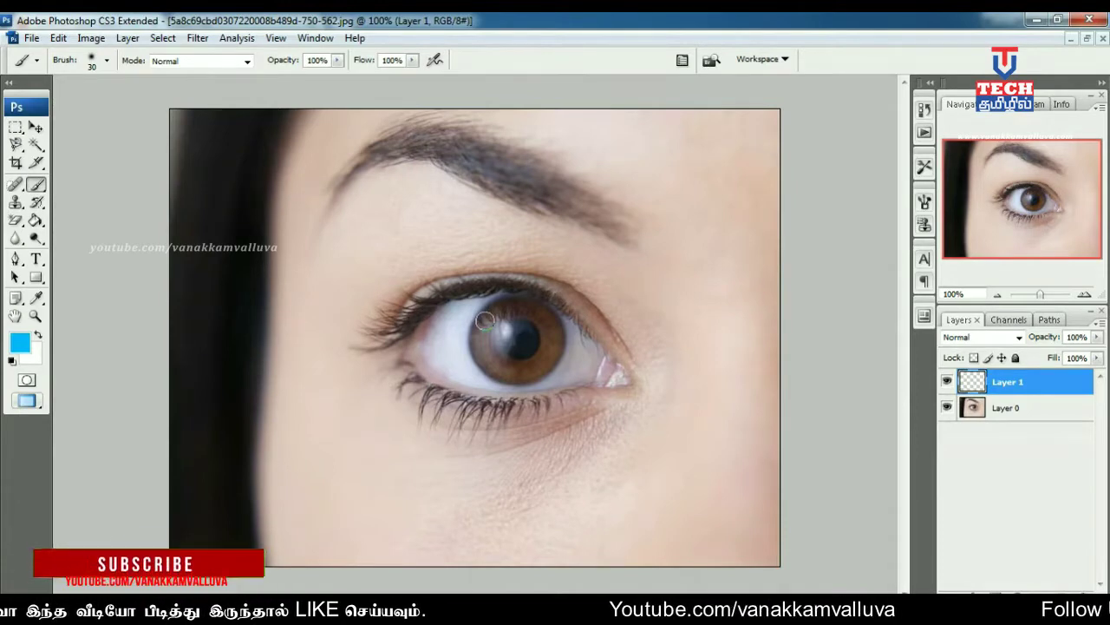
mouse_move(485, 322)
left_mouse_down()
mouse_move(492, 368)
mouse_move(541, 360)
mouse_move(552, 335)
mouse_move(498, 313)
left_mouse_up()
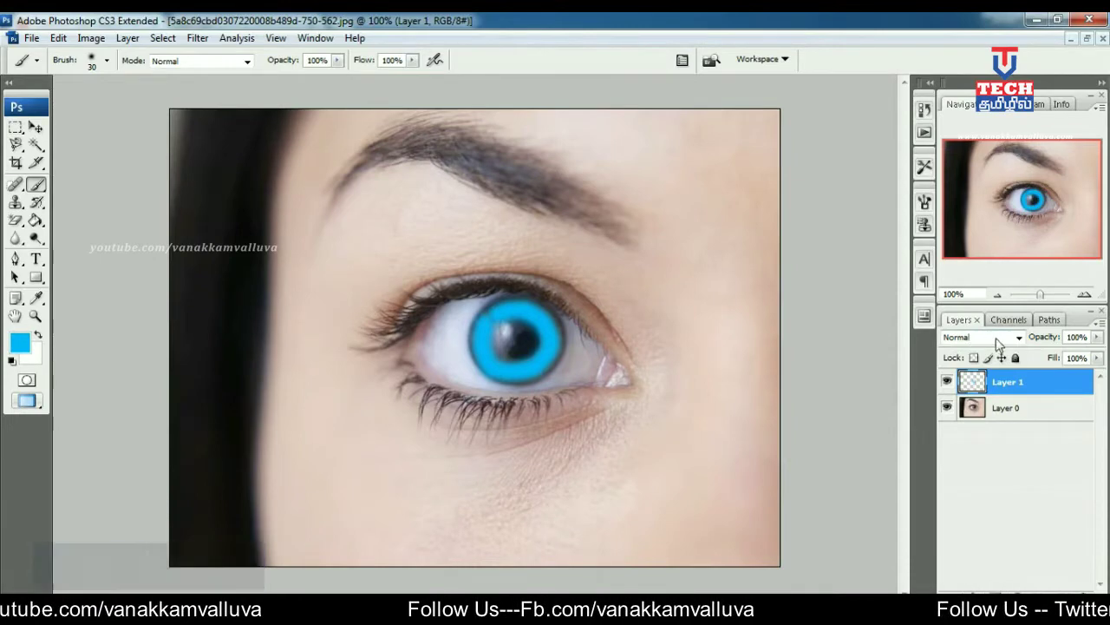
left_click(1020, 338)
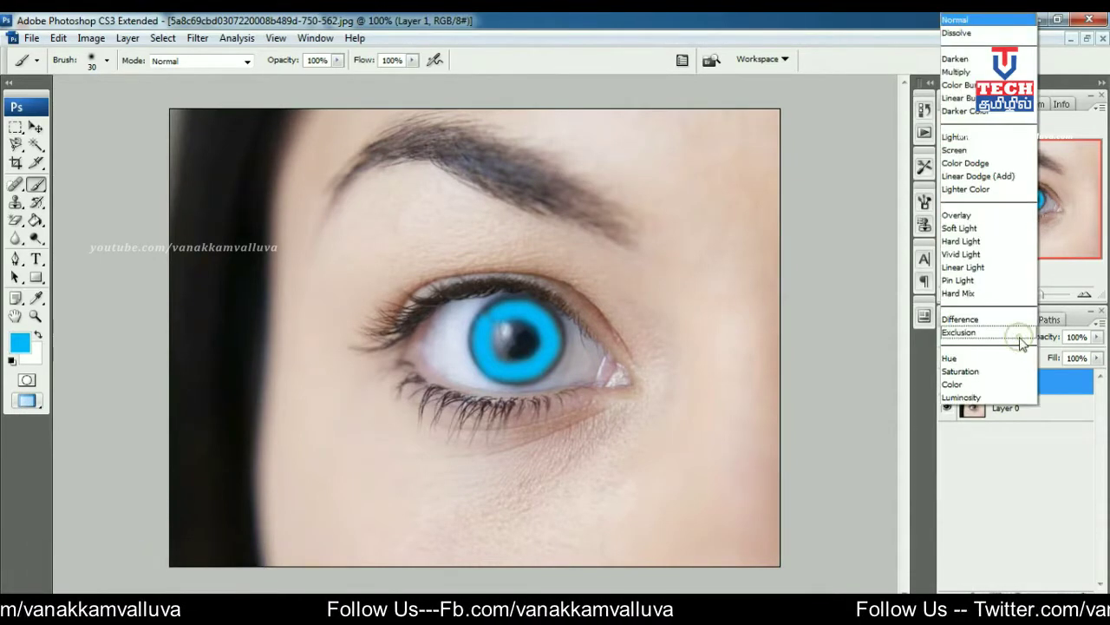
left_click(970, 216)
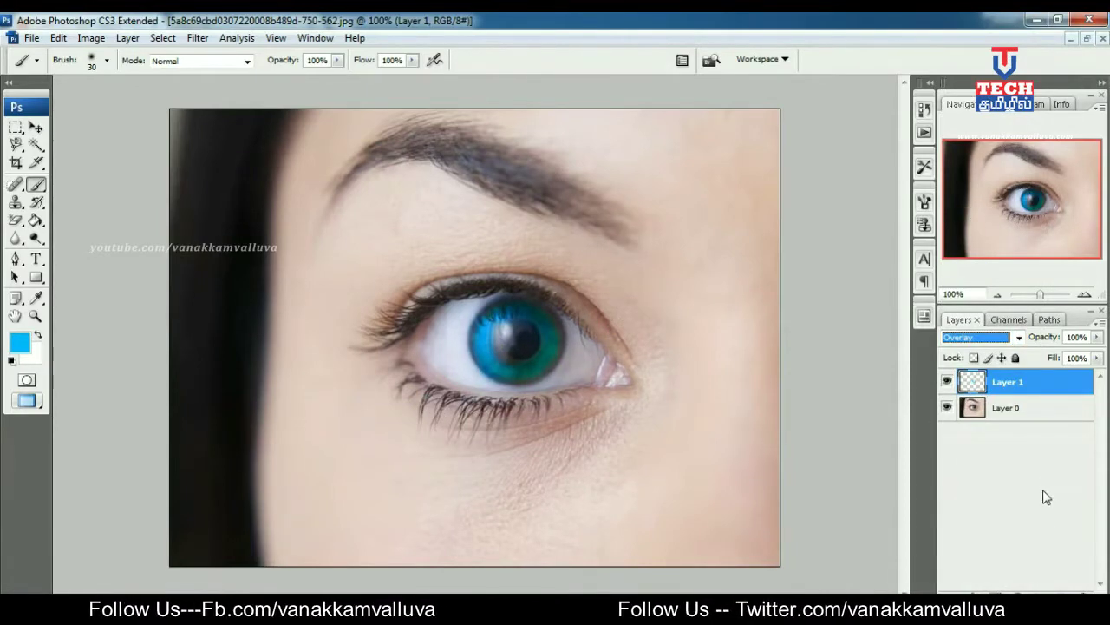
Paint over the iris edge on another new layer with the blue brush at 21% opacity and blend the layer as Overlay.
left_click(1063, 598)
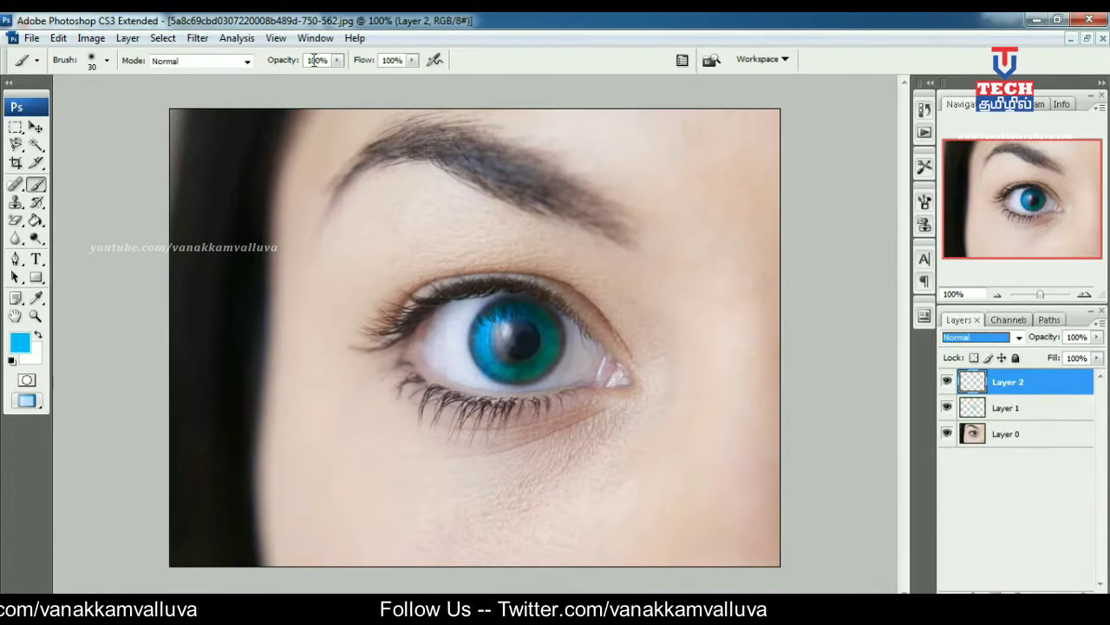
left_click_drag(295, 63, 231, 60)
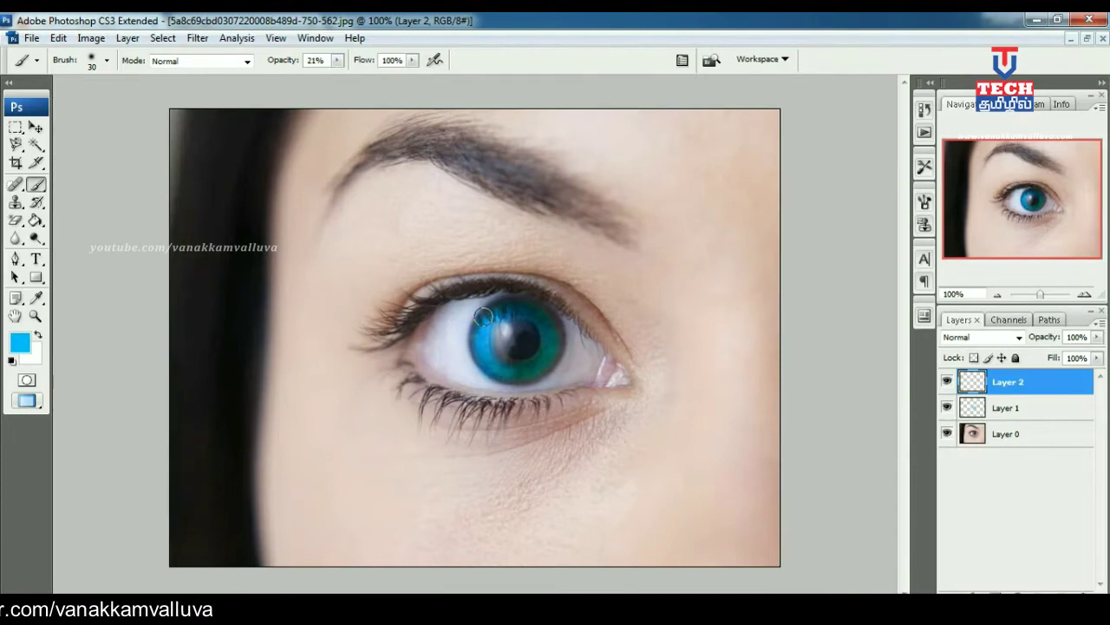
mouse_move(483, 317)
left_mouse_down()
mouse_move(474, 344)
mouse_move(503, 374)
mouse_move(545, 365)
mouse_move(550, 321)
left_mouse_up()
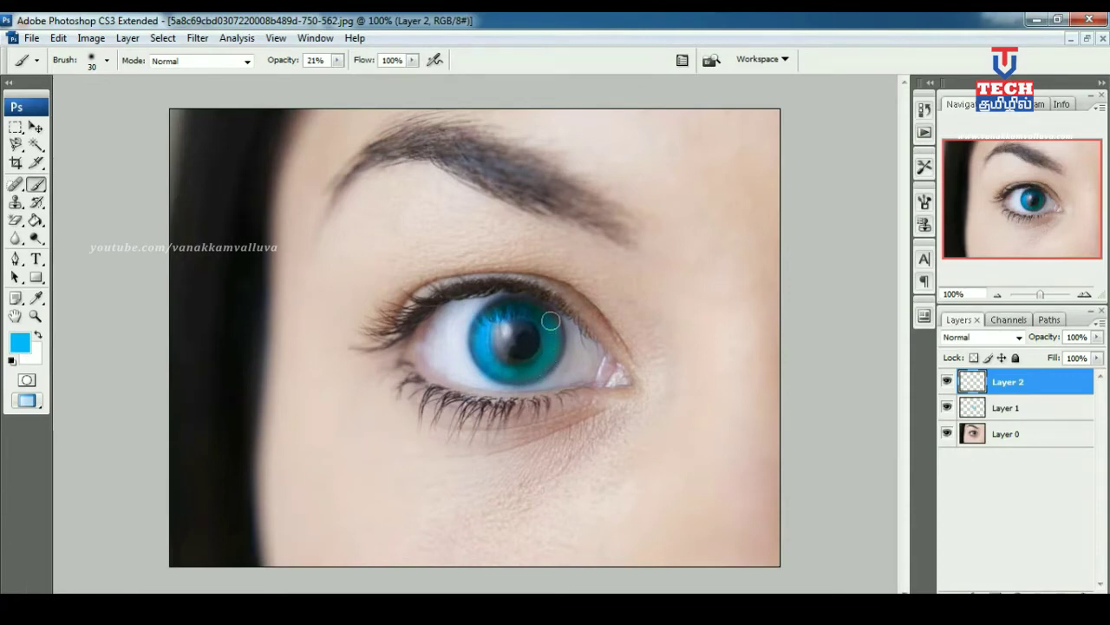
left_click(1020, 337)
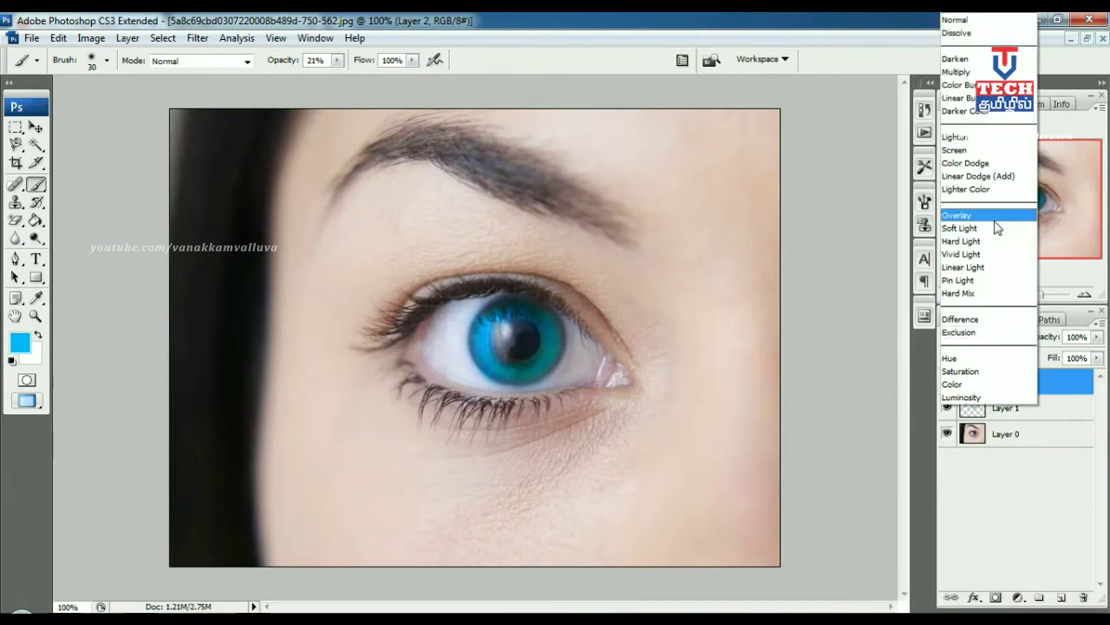
left_click(995, 218)
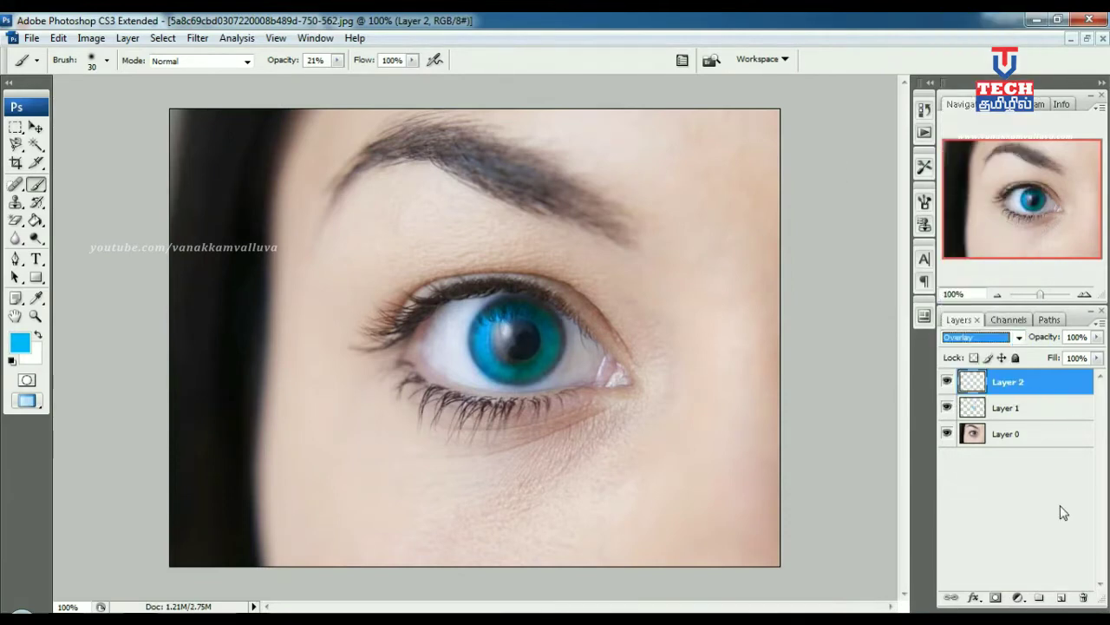
On a third new layer, paint a white U-shaped highlight around the lower side of the pupil at 100% brush opacity.
left_click(1059, 597)
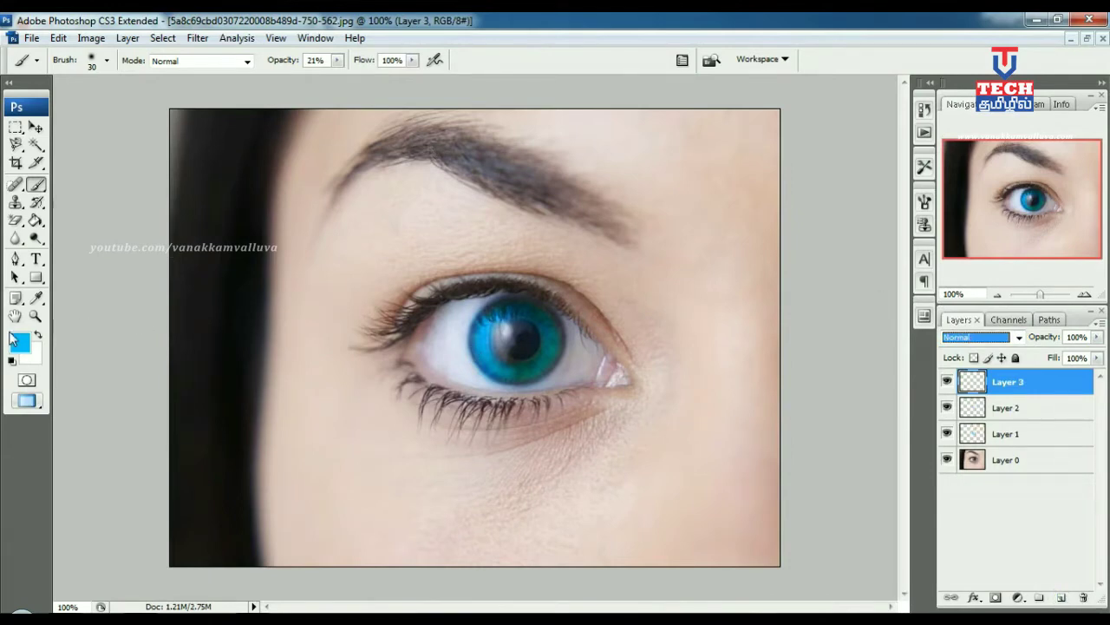
left_click(37, 335)
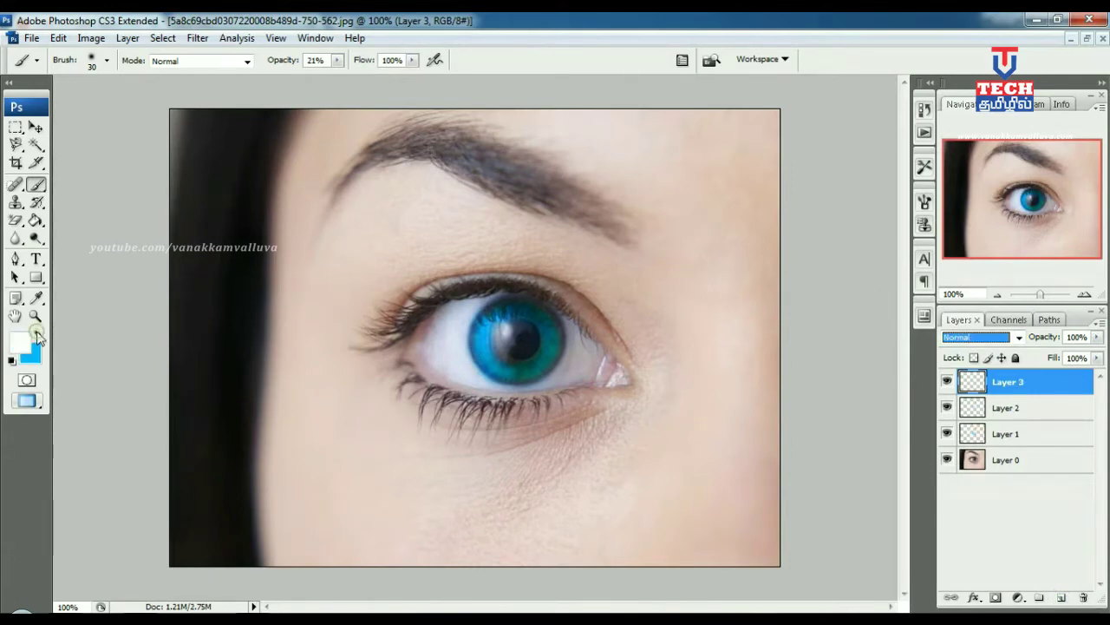
left_click_drag(285, 67, 379, 63)
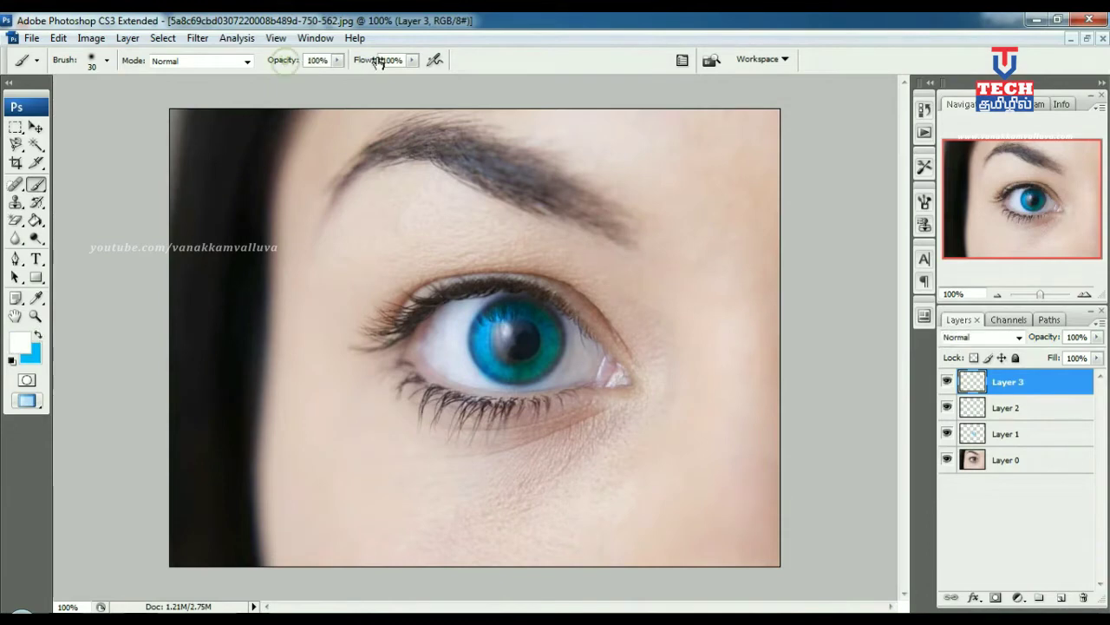
left_click(493, 324)
mouse_move(491, 326)
left_mouse_down()
mouse_move(502, 359)
mouse_move(536, 360)
left_mouse_up()
key("ctrl+z")
mouse_move(494, 320)
left_mouse_down()
mouse_move(508, 364)
mouse_move(528, 365)
mouse_move(549, 335)
mouse_move(540, 344)
left_mouse_up()
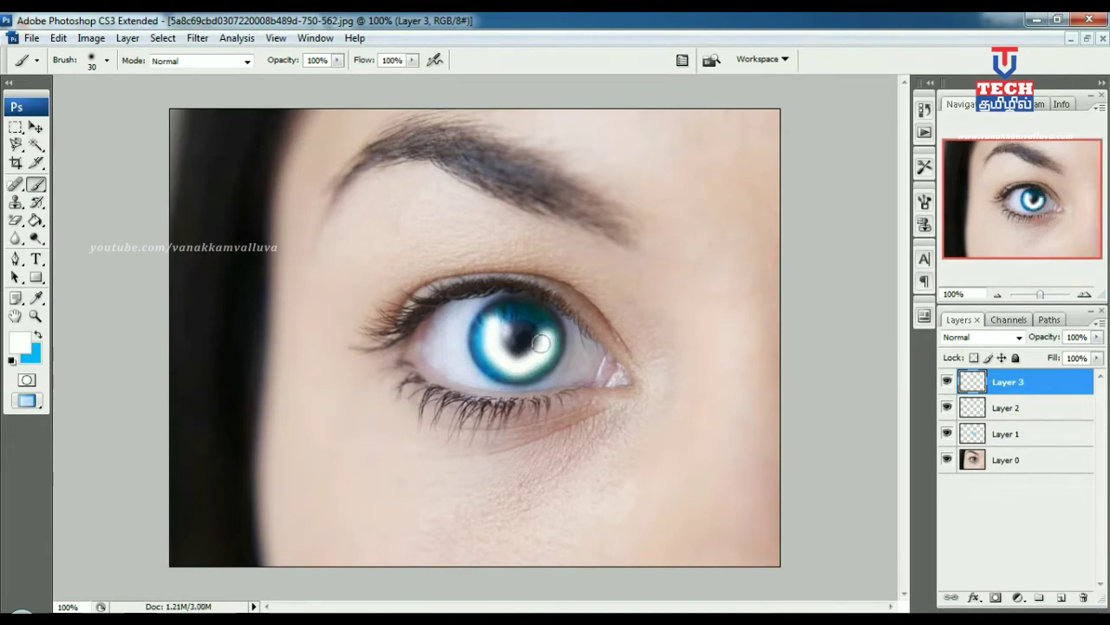
Set the white highlight layer's blend mode to Color Dodge and its fill to 34%.
left_click(1020, 338)
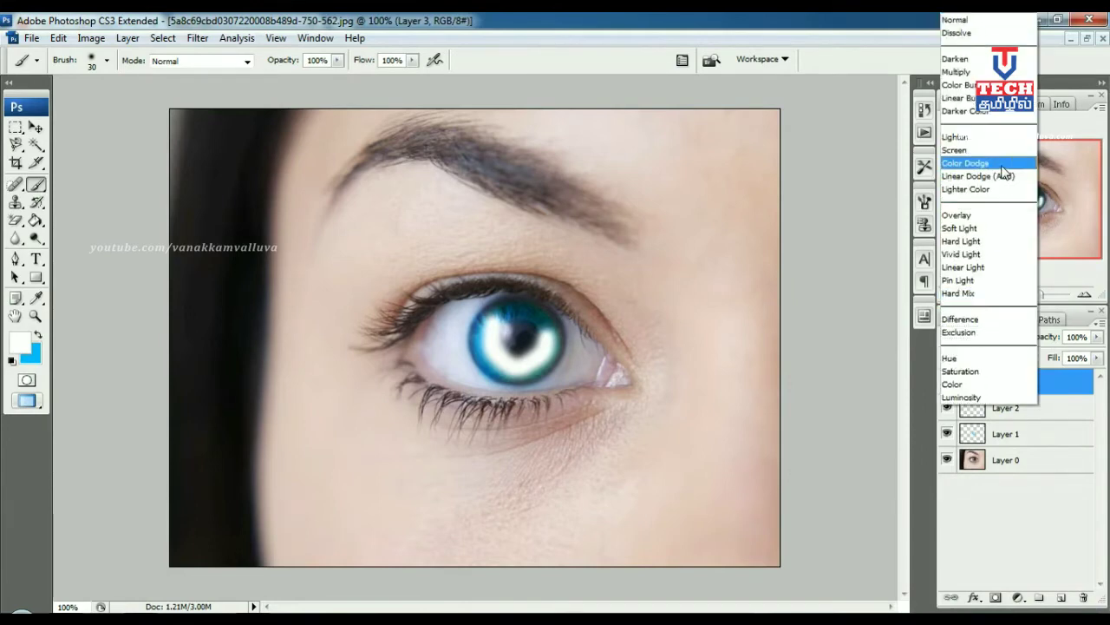
left_click(1002, 164)
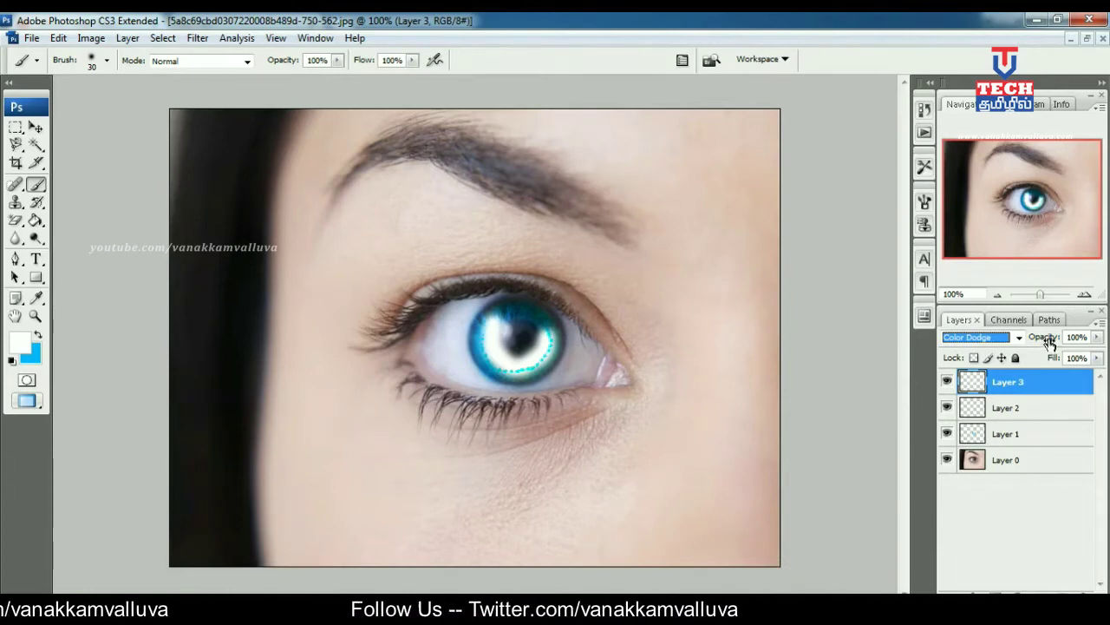
left_click_drag(1059, 361, 1007, 357)
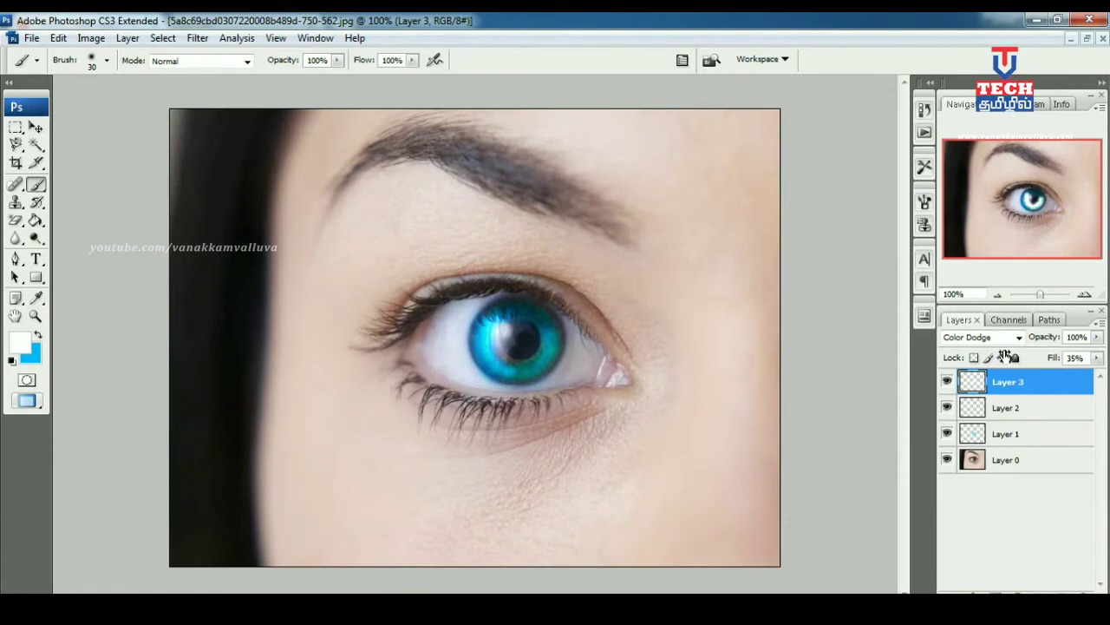
left_click_drag(1004, 356, 1005, 351)
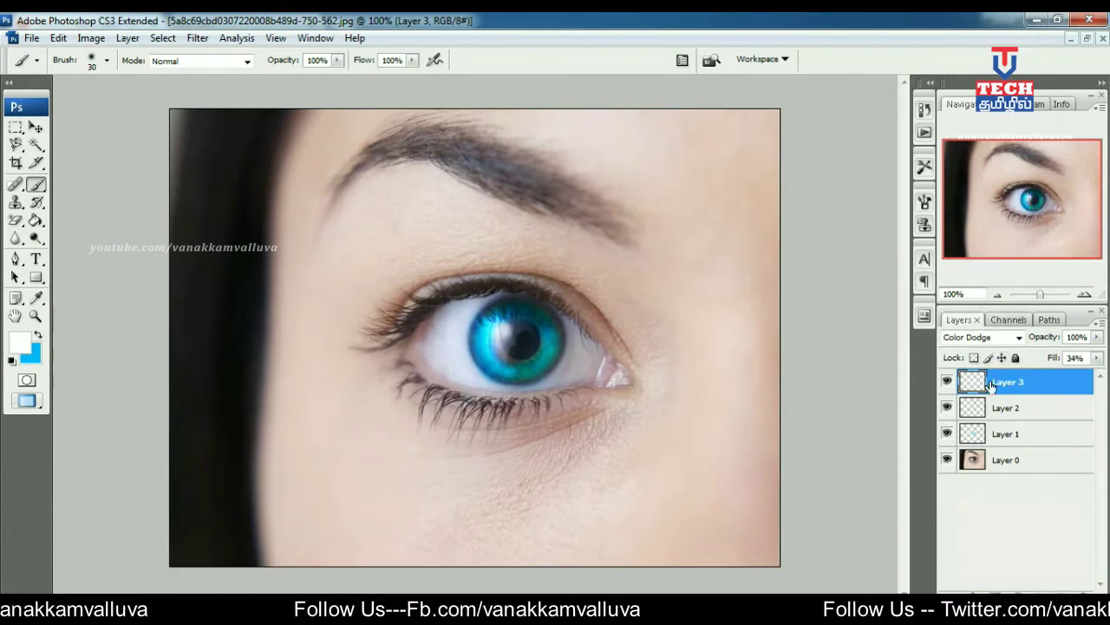
Lower the fill of Layer 1 and Layer 2 slightly, and set Layer 3 to 96% opacity and 37% fill.
left_click(1012, 437)
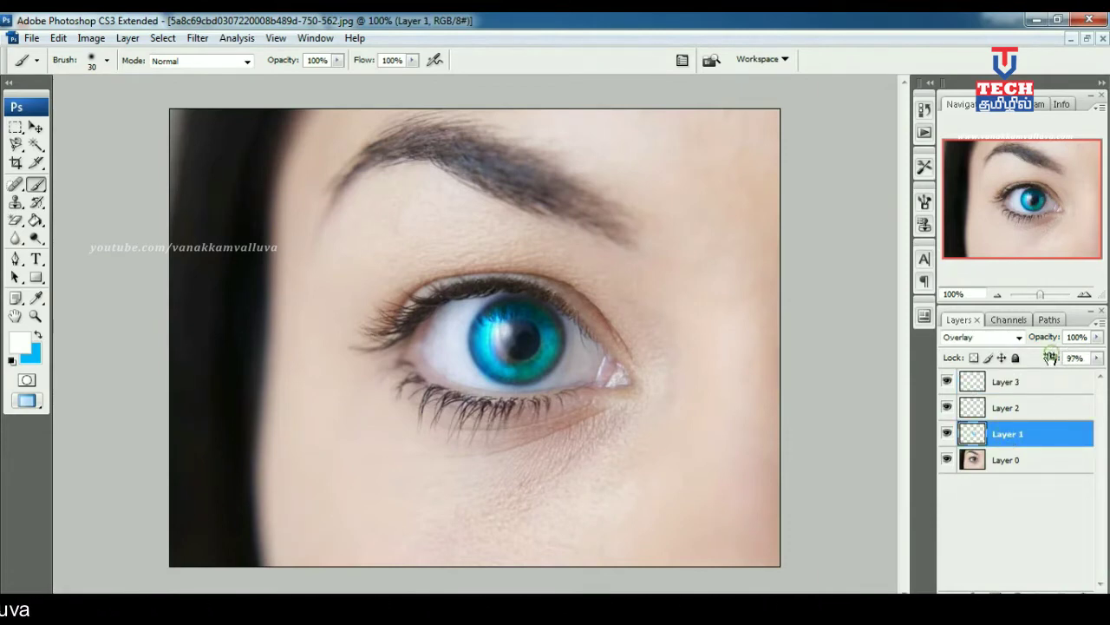
left_click(1044, 410)
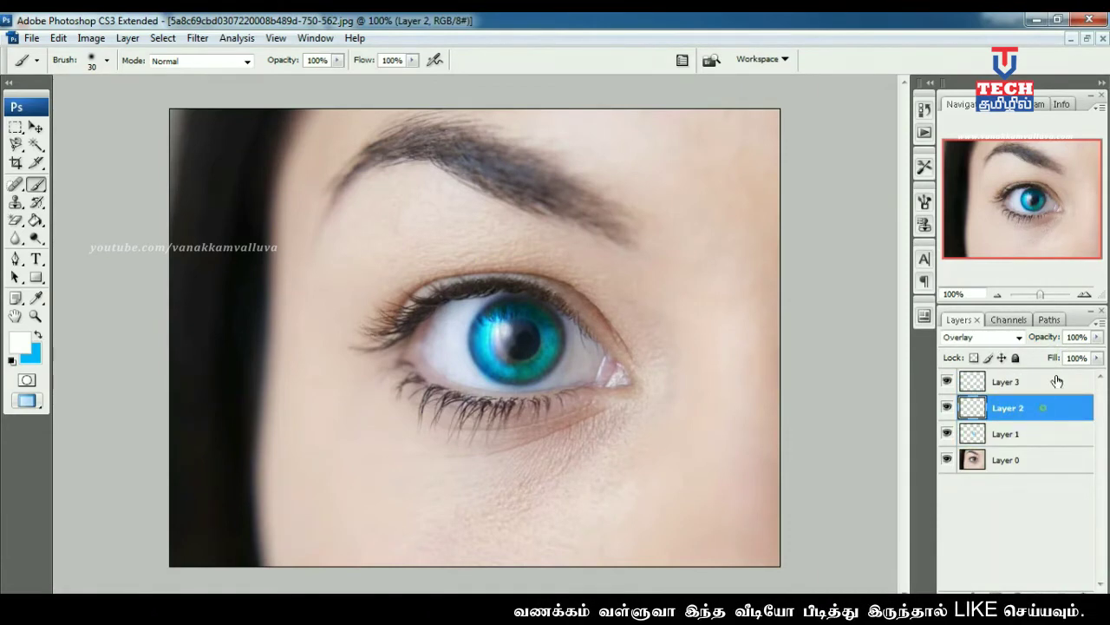
left_click_drag(1058, 357, 1055, 357)
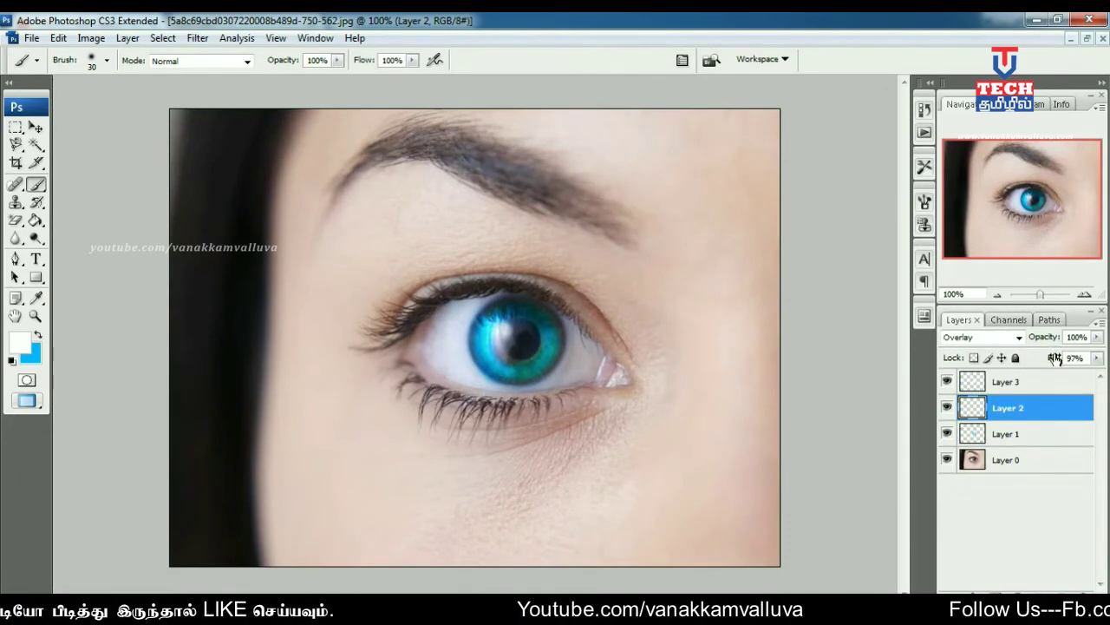
left_click(1045, 379)
left_click_drag(1054, 357, 1050, 341)
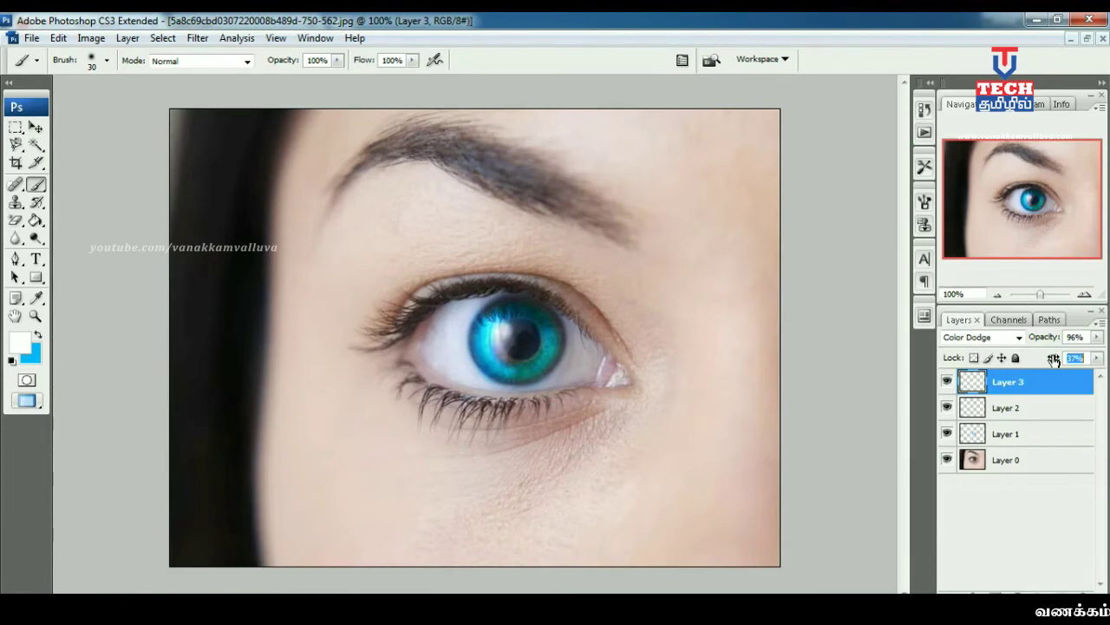
Compare the eye with the three paint layers hidden and shown again one by one, and inspect the iris up close.
left_click(948, 432)
left_click(948, 406)
left_click(946, 382)
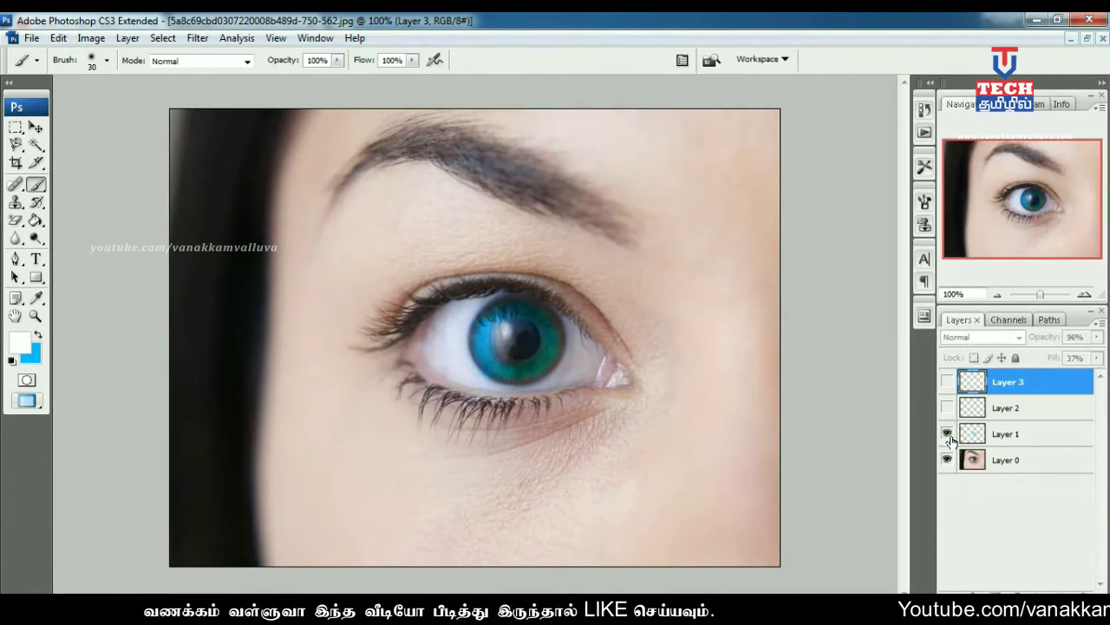
left_click(948, 408)
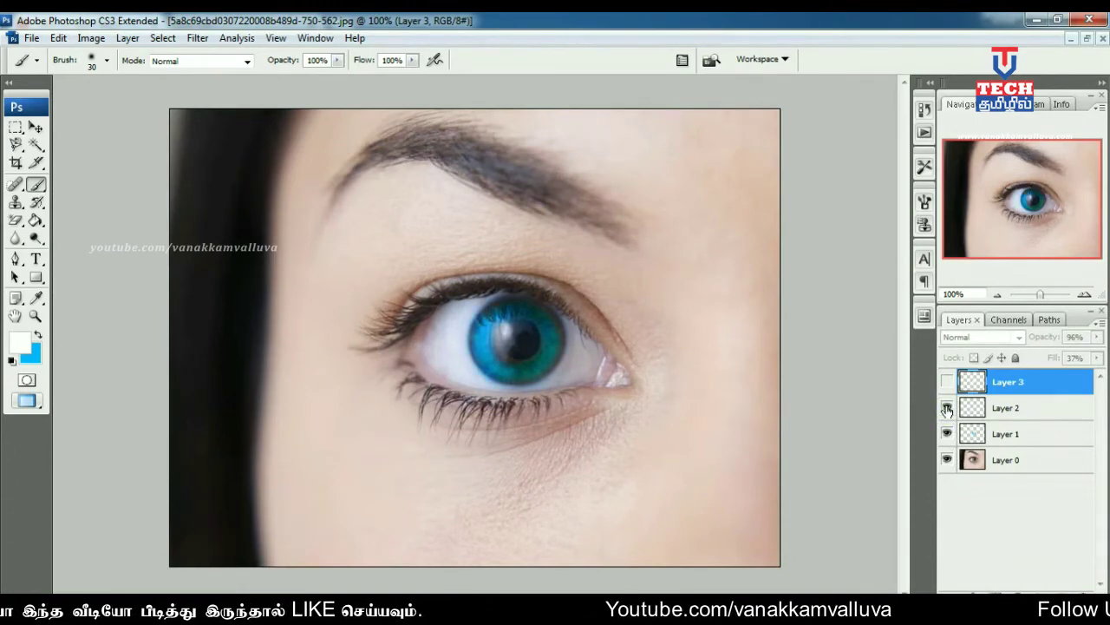
left_click(948, 382)
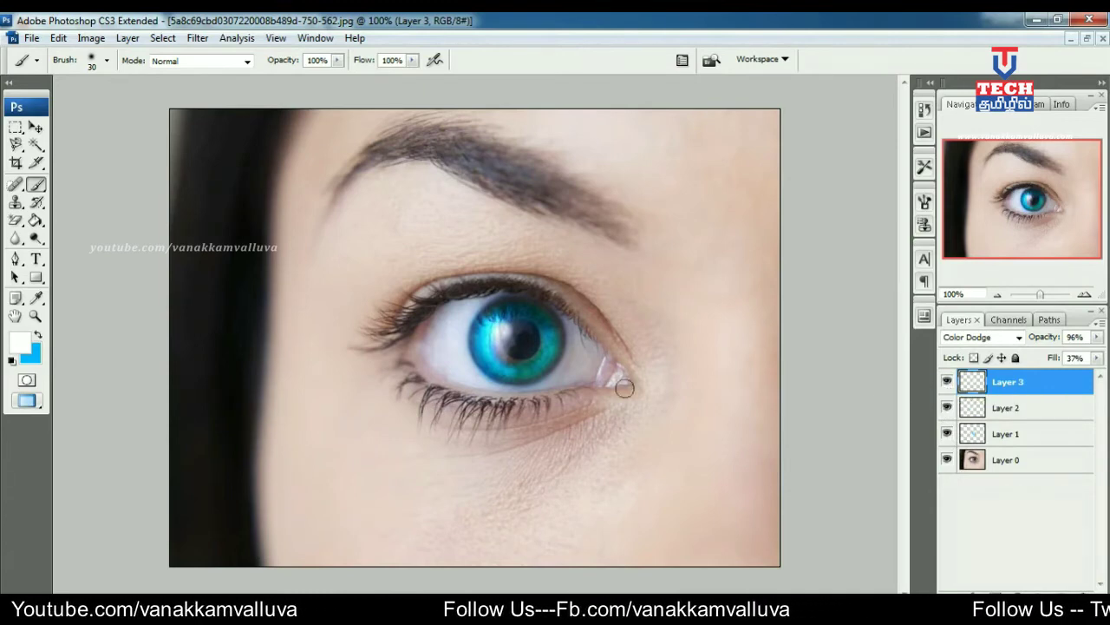
key("ctrl+plus")
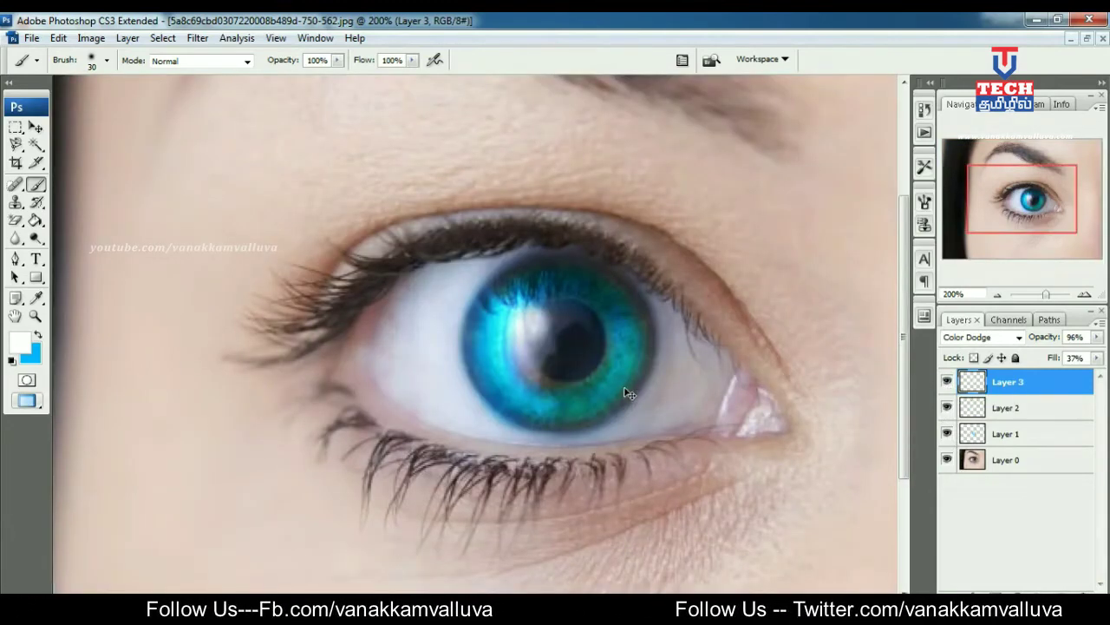
key("ctrl+minus")
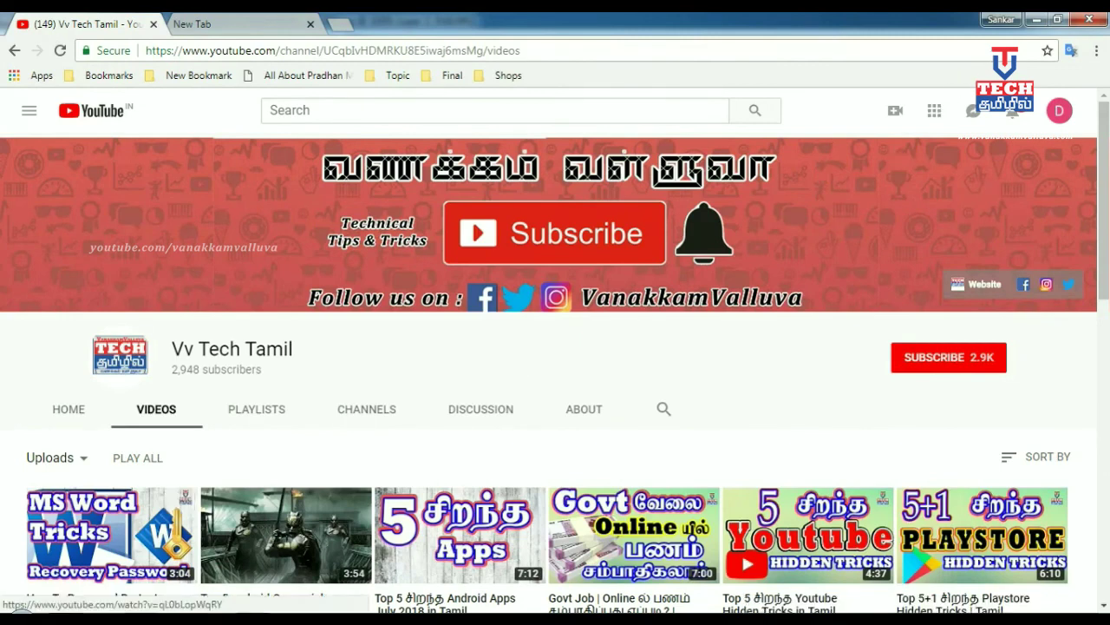
left_click(124, 618)
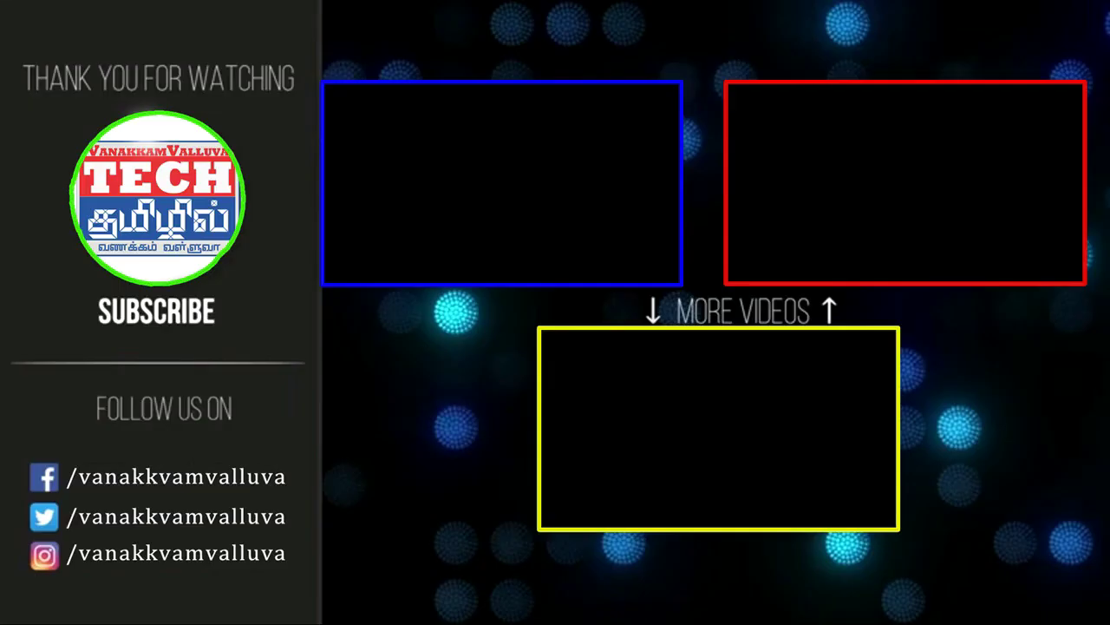